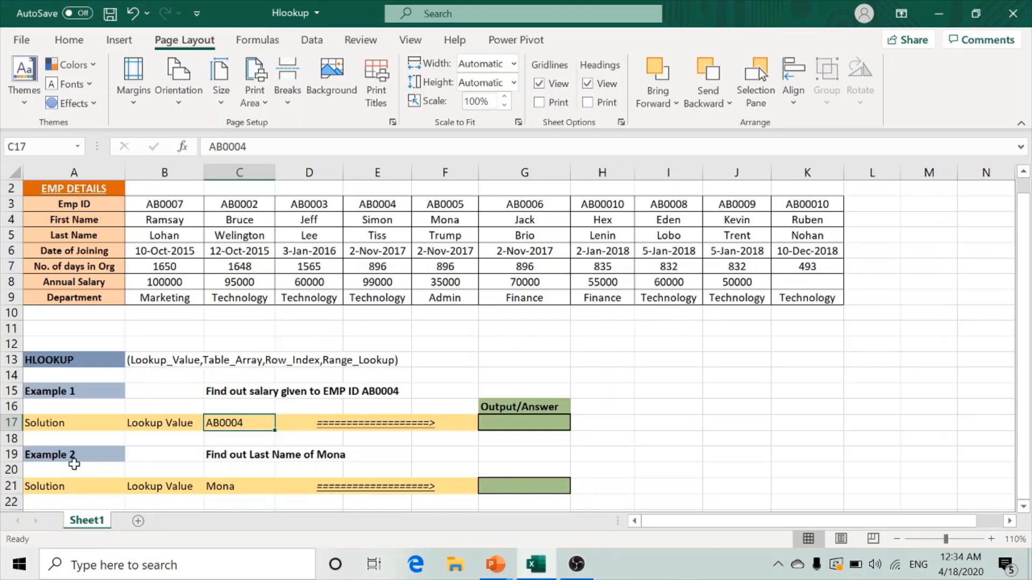
Examine the HLOOKUP argument syntax in B13, including the Row_Index argument, and the employee details table in A3:K9.
{"action": "left_click", "coordinate": [172, 365]}
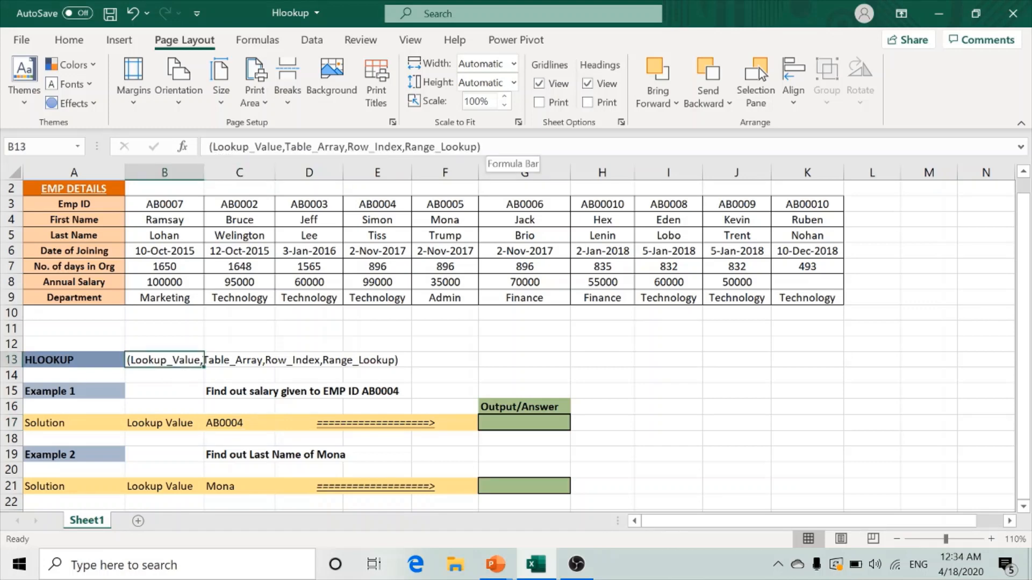
{"action": "left_click_drag", "start_coordinate": [348, 147], "coordinate": [403, 147]}
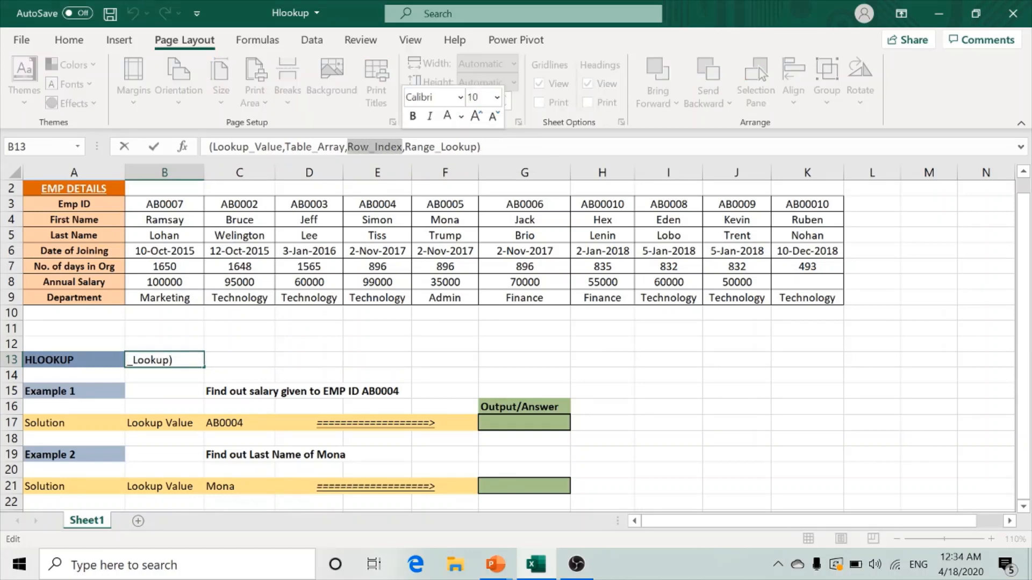
{"action": "left_click", "coordinate": [482, 147]}
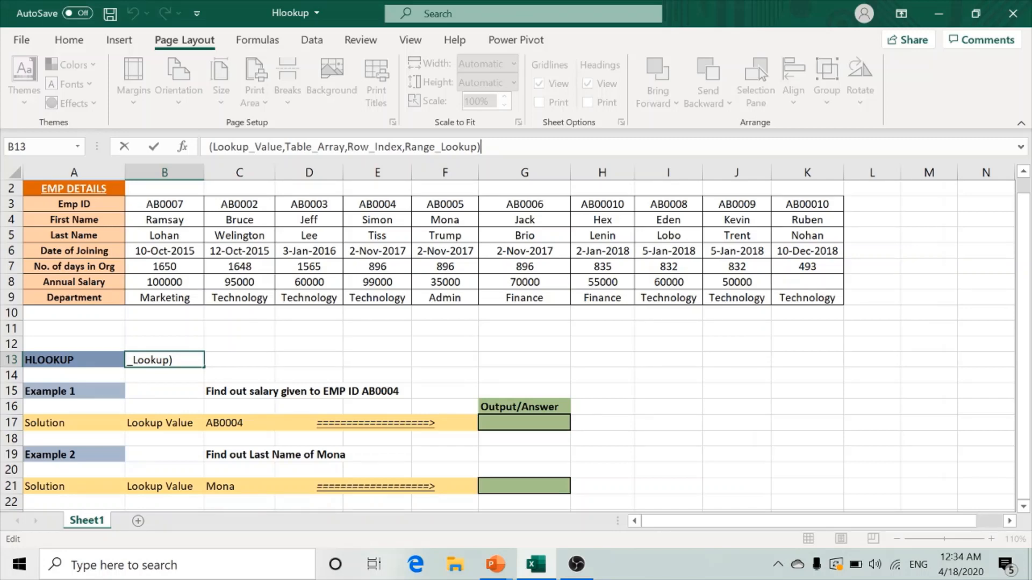
{"action": "key", "text": "Return"}
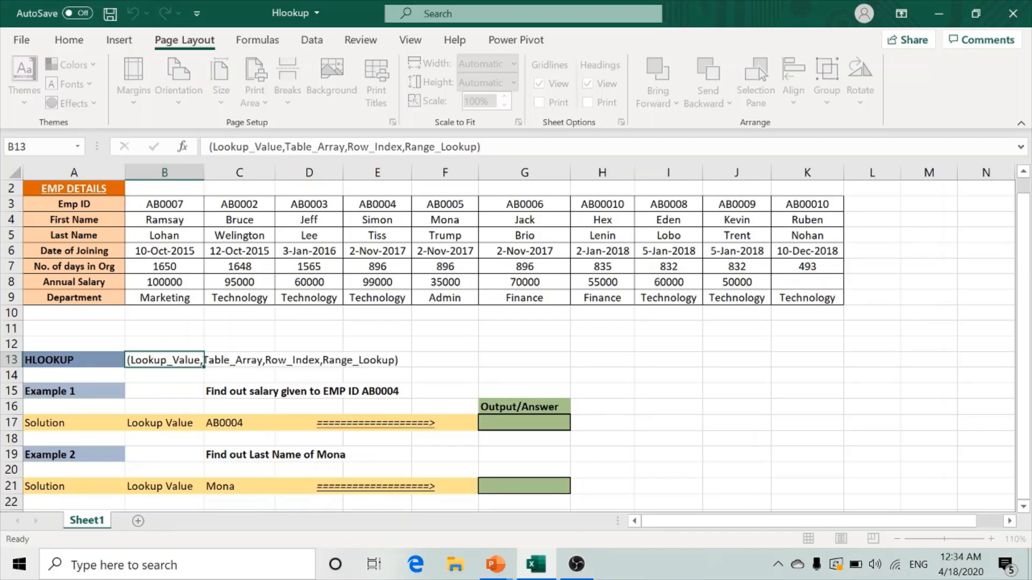
{"action": "key", "text": "Down"}
{"action": "key", "text": "Left"}
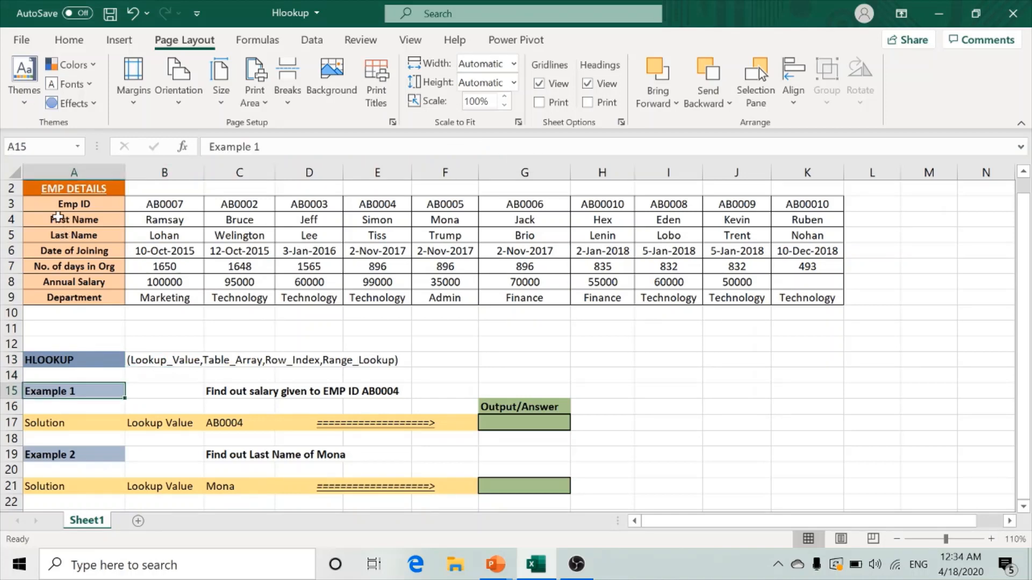
{"action": "left_click_drag", "start_coordinate": [57, 207], "coordinate": [785, 296]}
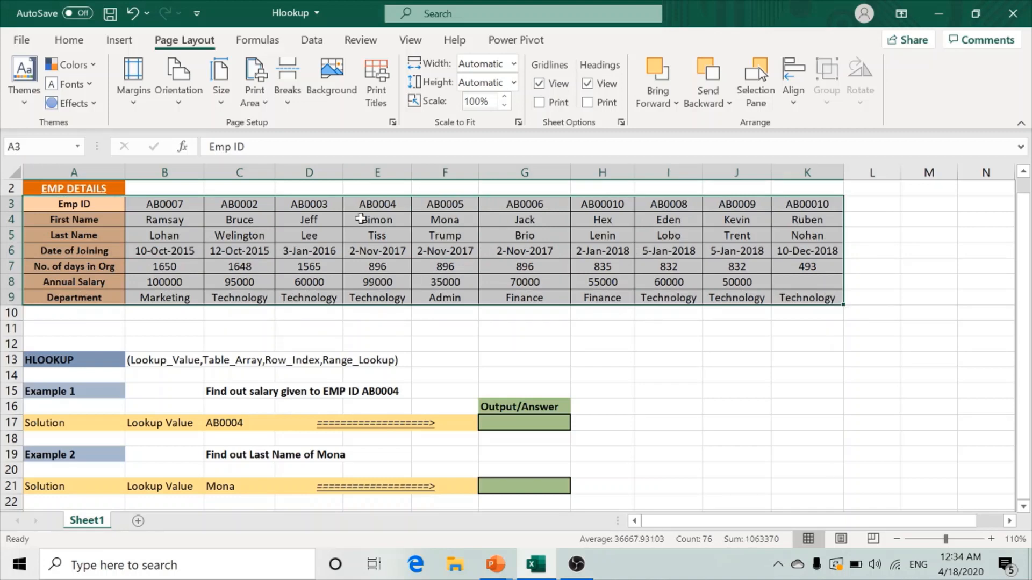
{"action": "left_click", "coordinate": [114, 193]}
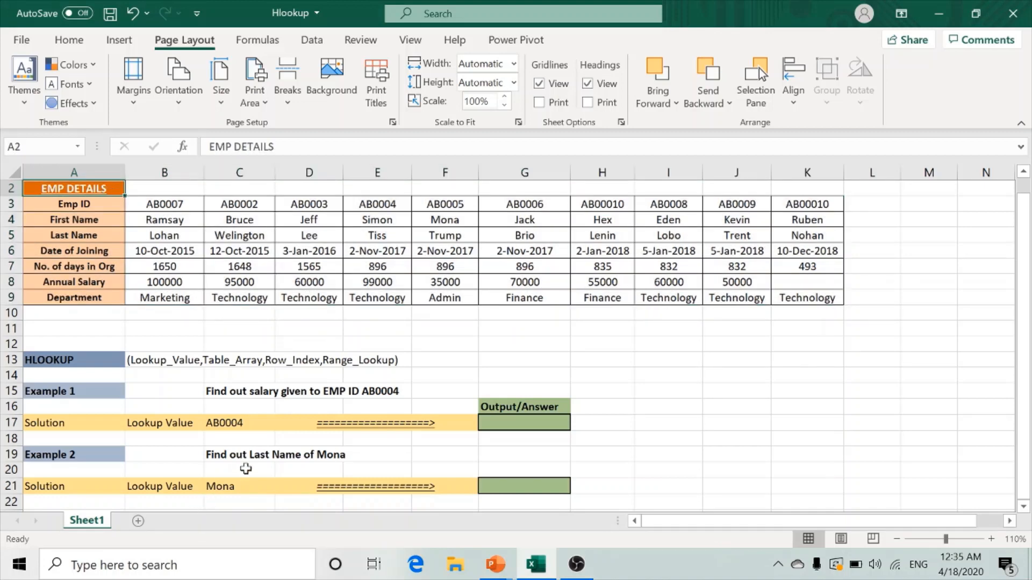
Enter =HLOOKUP(C17,B3:K9,6,0) in Example 1's output cell G17 to look up the annual salary for the given employee ID.
{"action": "left_click", "coordinate": [253, 425]}
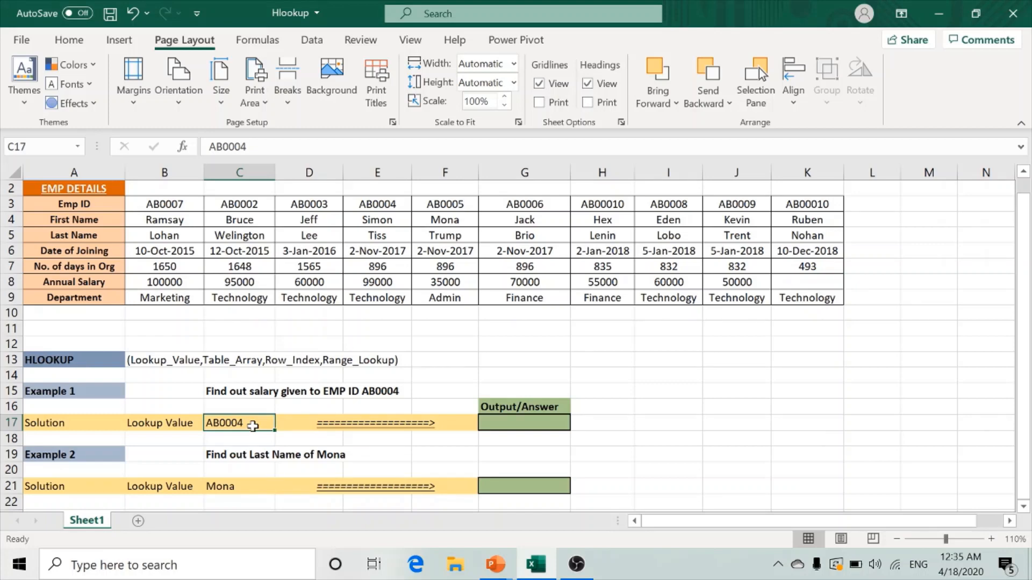
{"action": "key", "text": "Right"}
{"action": "key", "text": "Right"}
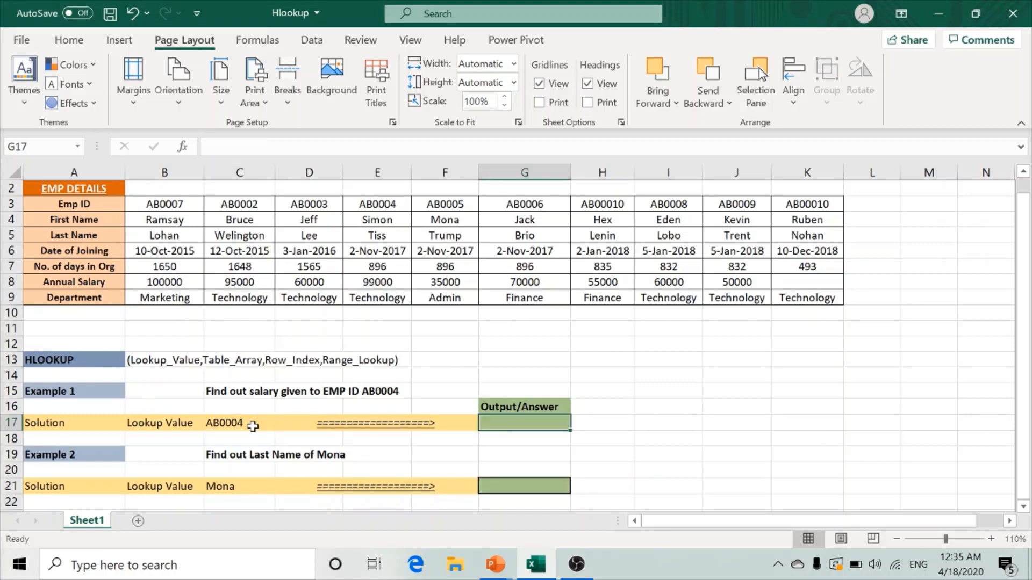
{"action": "type", "text": "=HL"}
{"action": "key", "text": "Tab"}
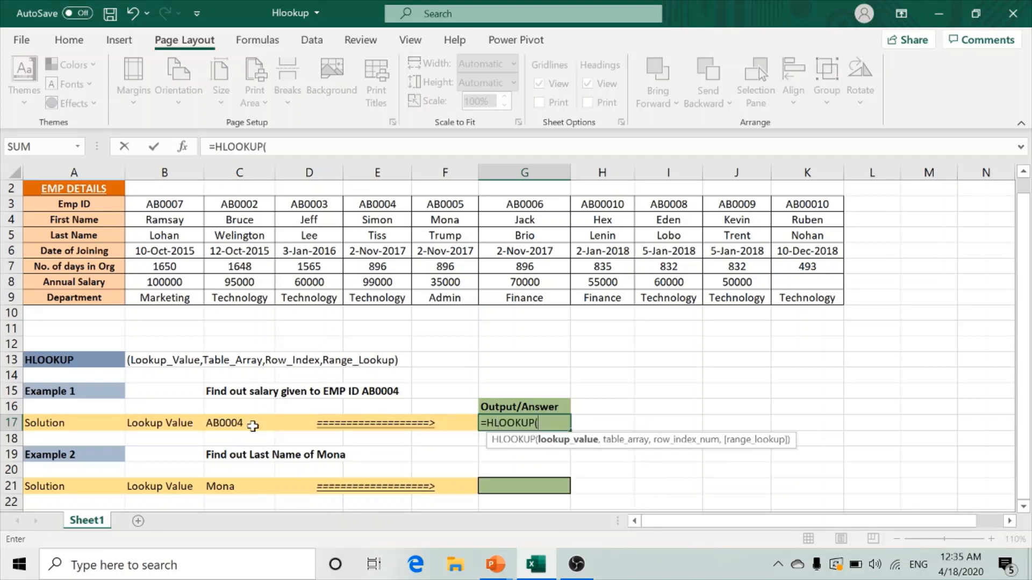
{"action": "left_click", "coordinate": [252, 425]}
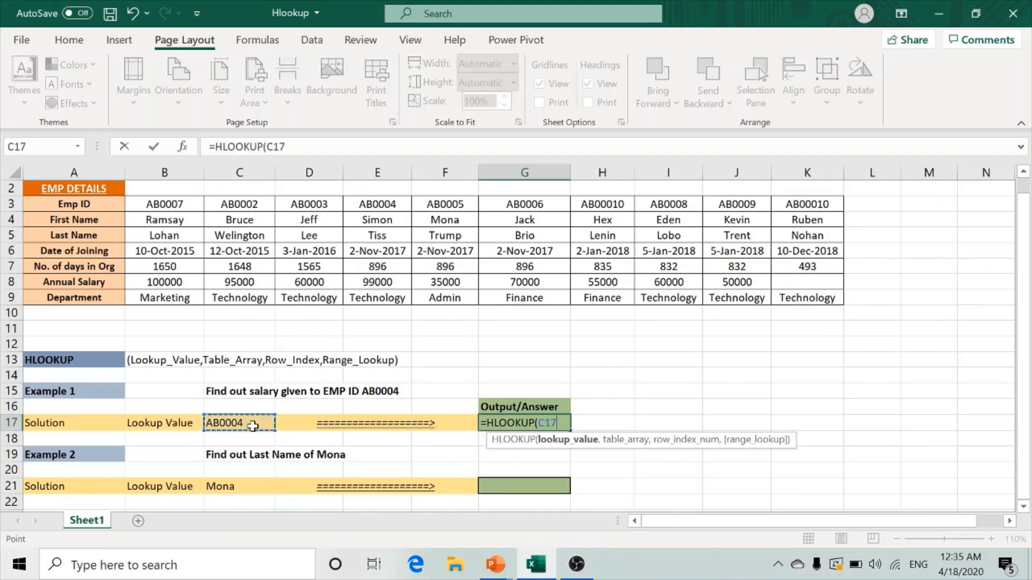
{"action": "type", "text": ","}
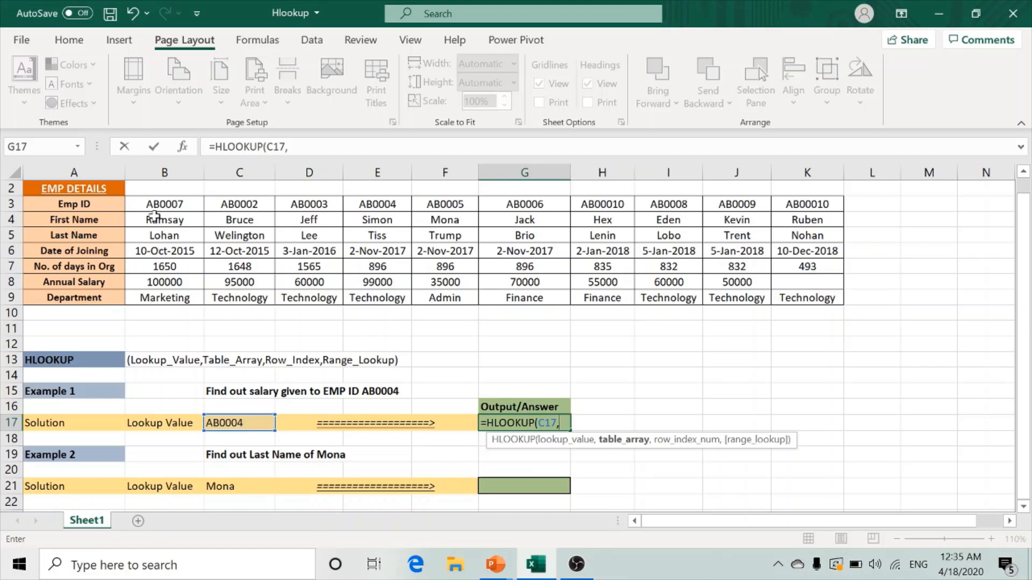
{"action": "left_click_drag", "start_coordinate": [155, 209], "coordinate": [831, 300]}
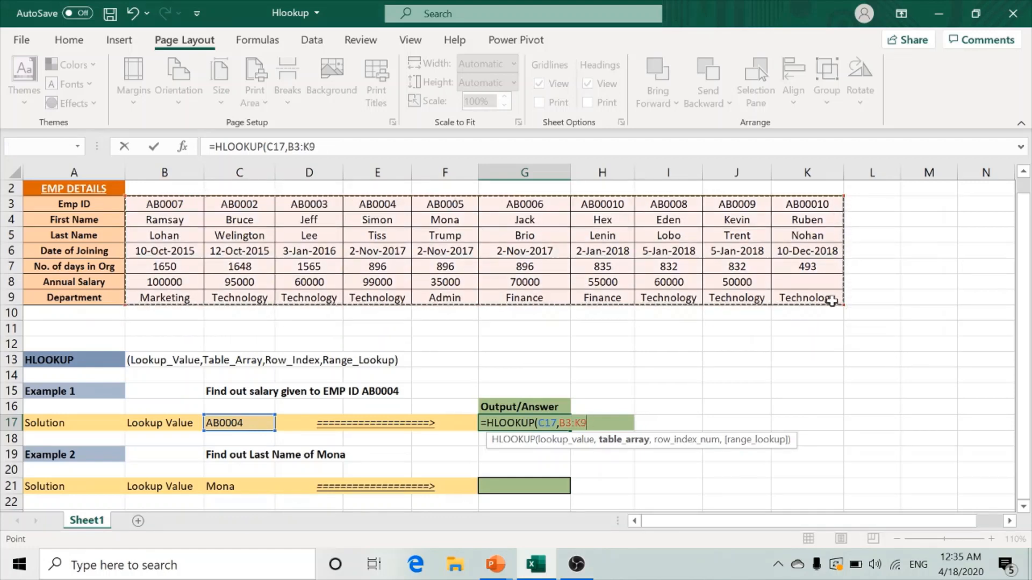
{"action": "type", "text": ","}
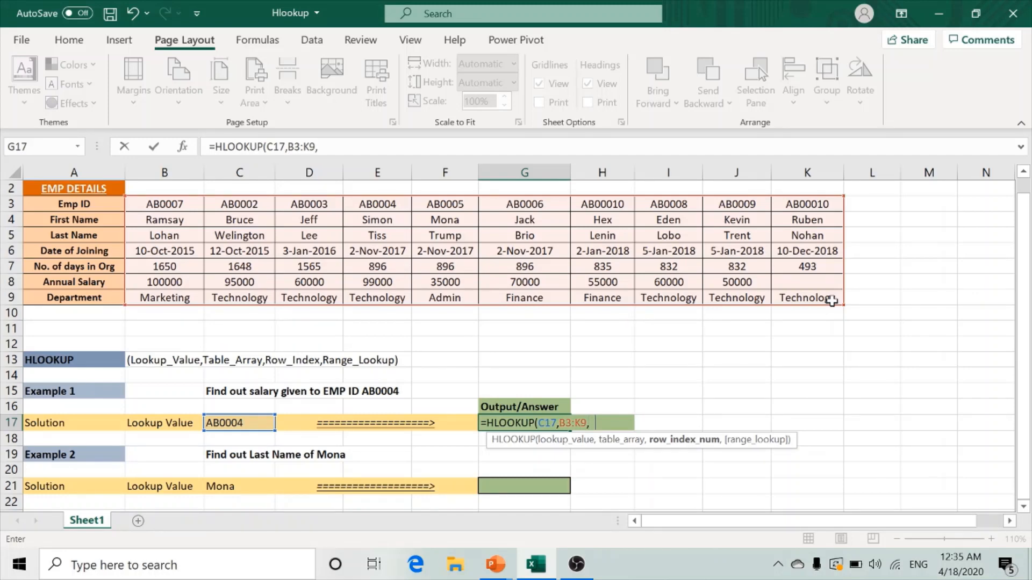
{"action": "type", "text": "6,0"}
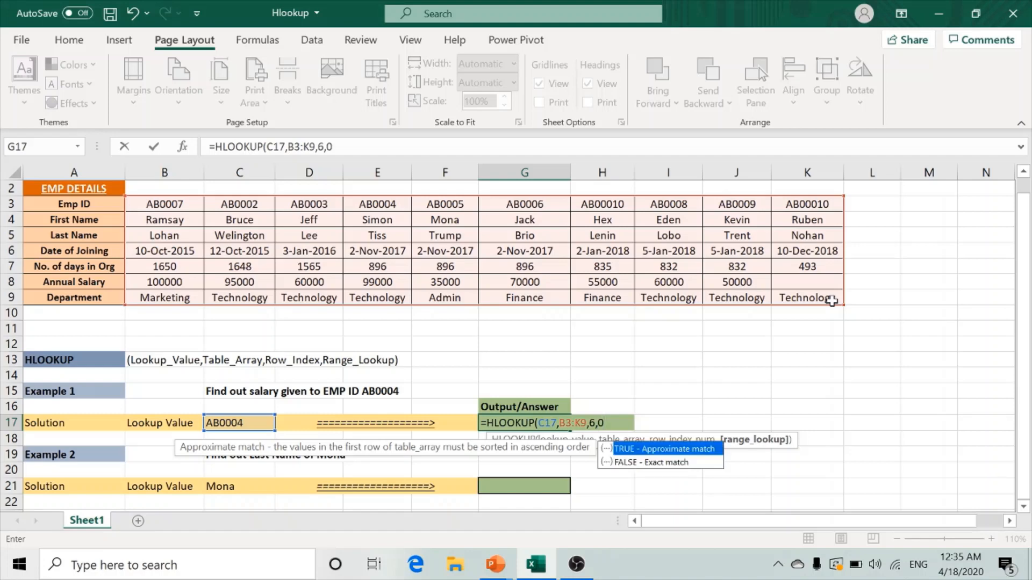
{"action": "type", "text": ")"}
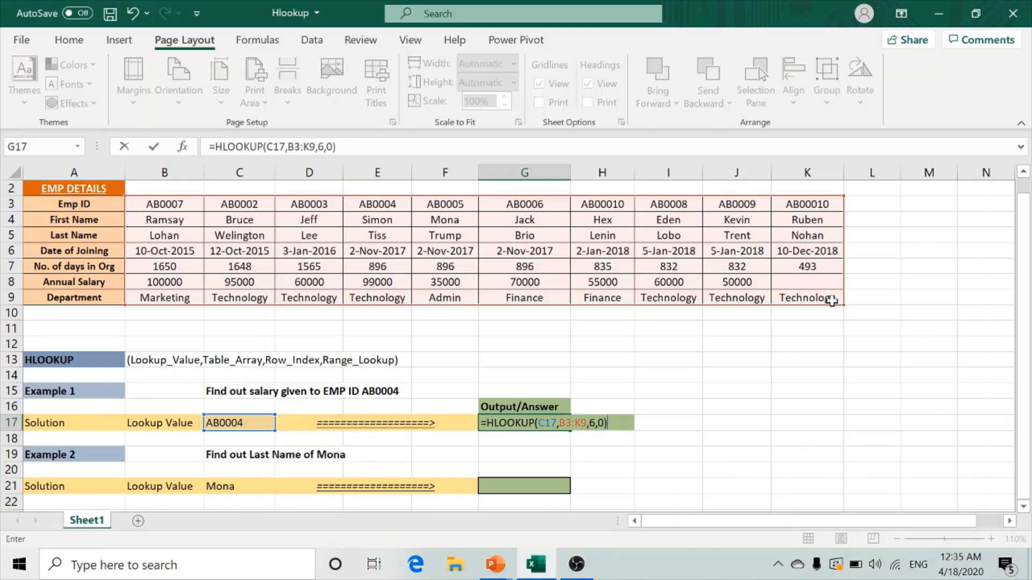
{"action": "key", "text": "Return"}
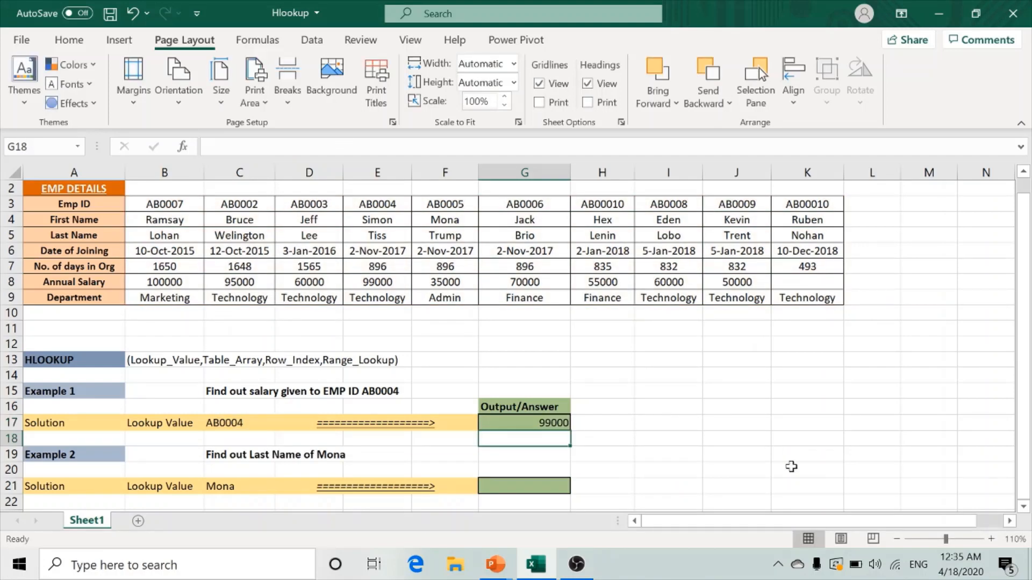
Check Example 1's answer in G17 against the matching employee ID in E3 and annual salary in E8.
{"action": "left_click", "coordinate": [516, 424]}
{"action": "right_click", "coordinate": [517, 427]}
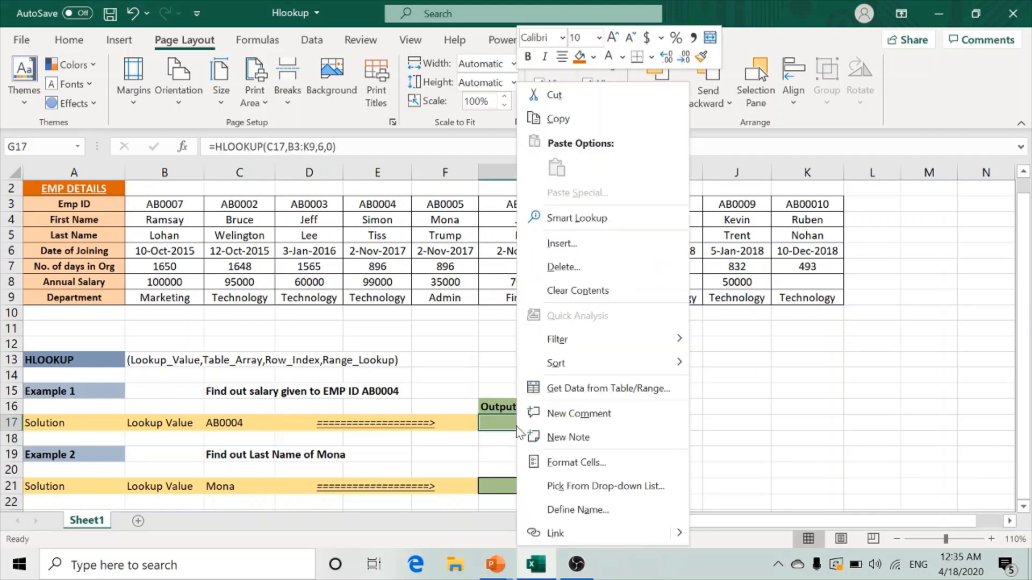
{"action": "right_click", "coordinate": [497, 428]}
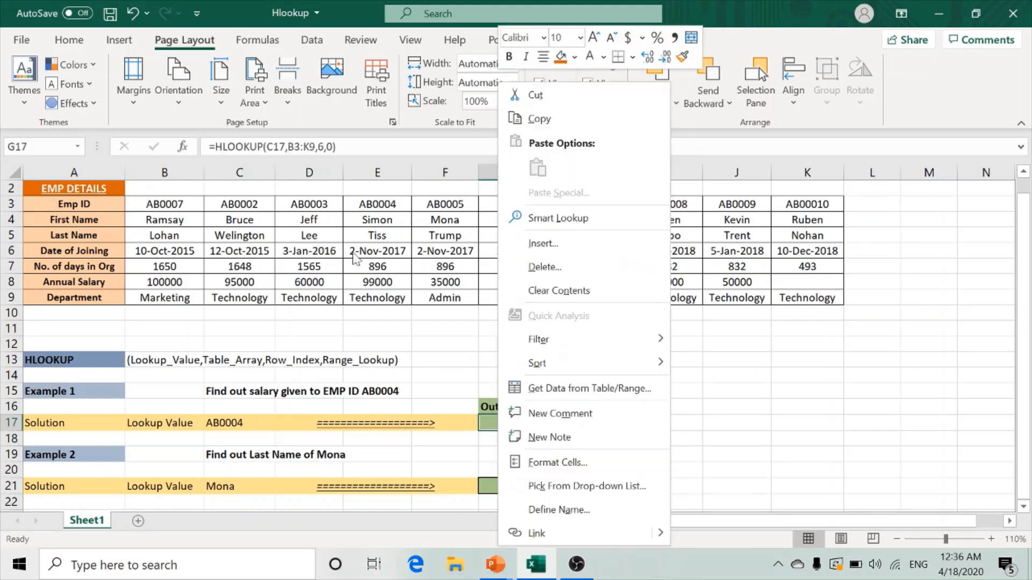
{"action": "left_click", "coordinate": [324, 202]}
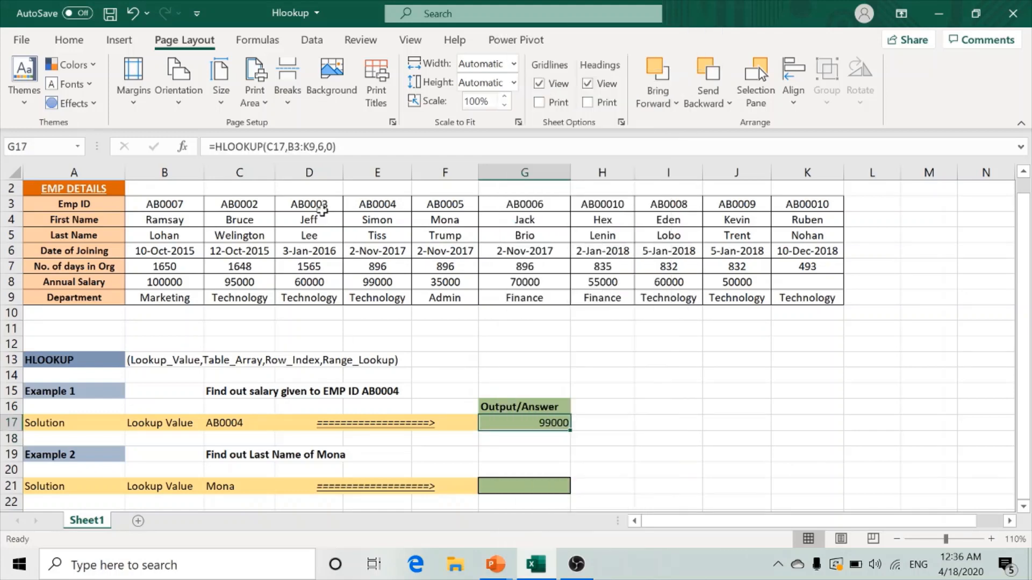
{"action": "left_click", "coordinate": [365, 210]}
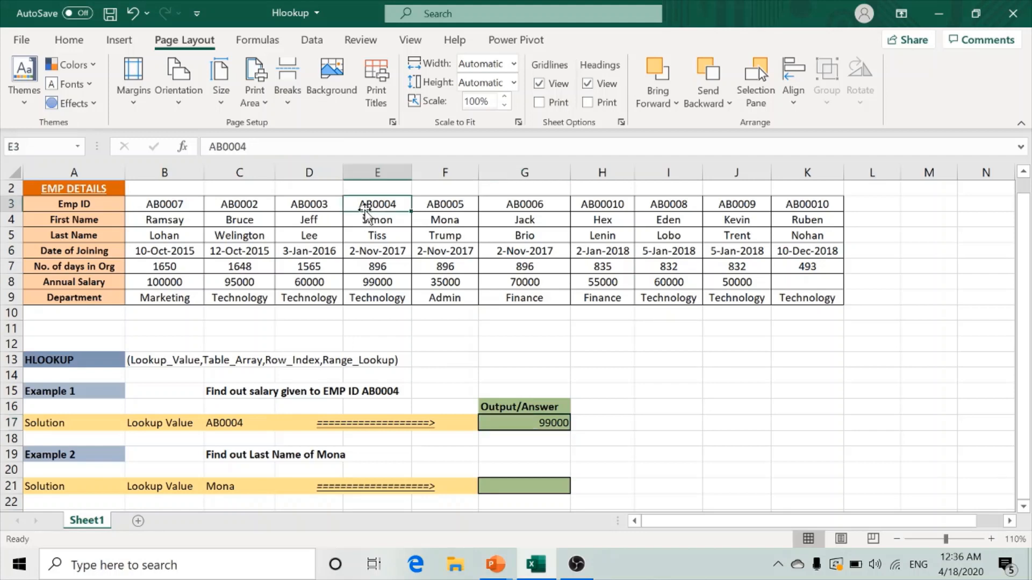
{"action": "left_click", "coordinate": [379, 288]}
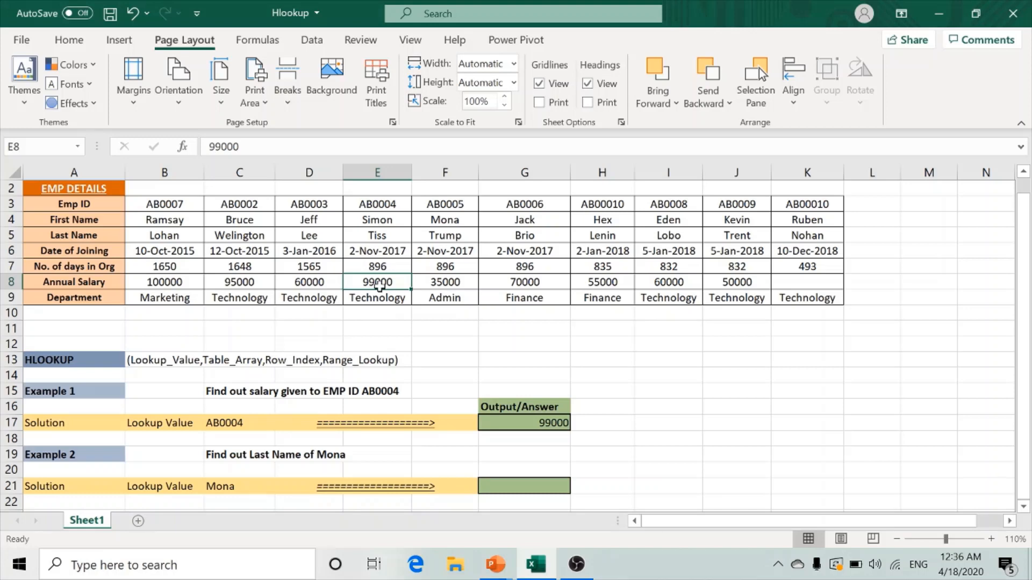
Enter =HLOOKUP(C21,B4:K9,2,0) in Example 2's output cell G21 to look up the last name for the given first name.
{"action": "key", "text": "Down"}
{"action": "key", "text": "Down"}
{"action": "key", "text": "Down"}
{"action": "key", "text": "Down"}
{"action": "key", "text": "Down"}
{"action": "key", "text": "Down"}
{"action": "key", "text": "Down"}
{"action": "key", "text": "Down"}
{"action": "key", "text": "Down"}
{"action": "key", "text": "Down"}
{"action": "key", "text": "Down"}
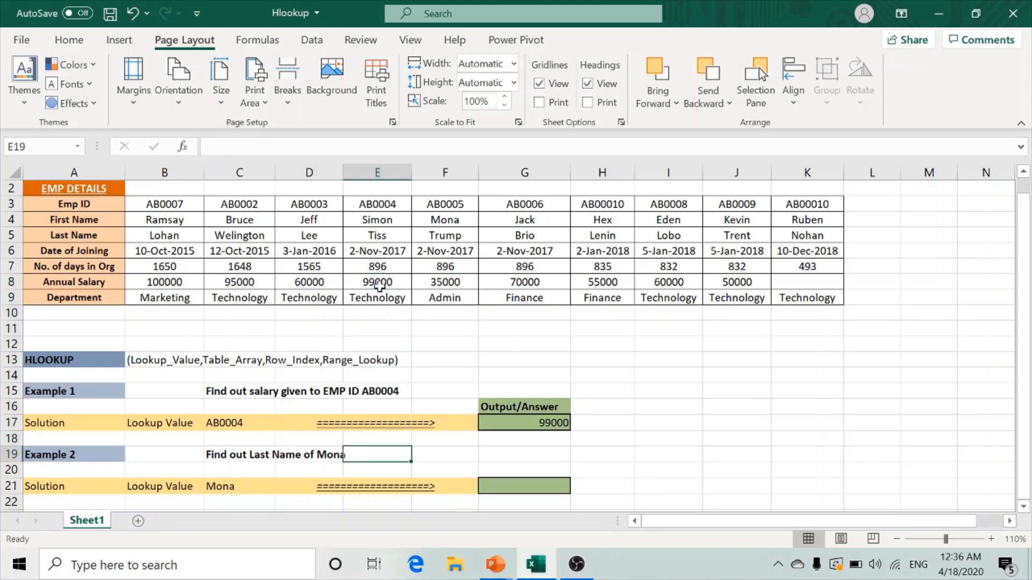
{"action": "key", "text": "Down"}
{"action": "key", "text": "Down"}
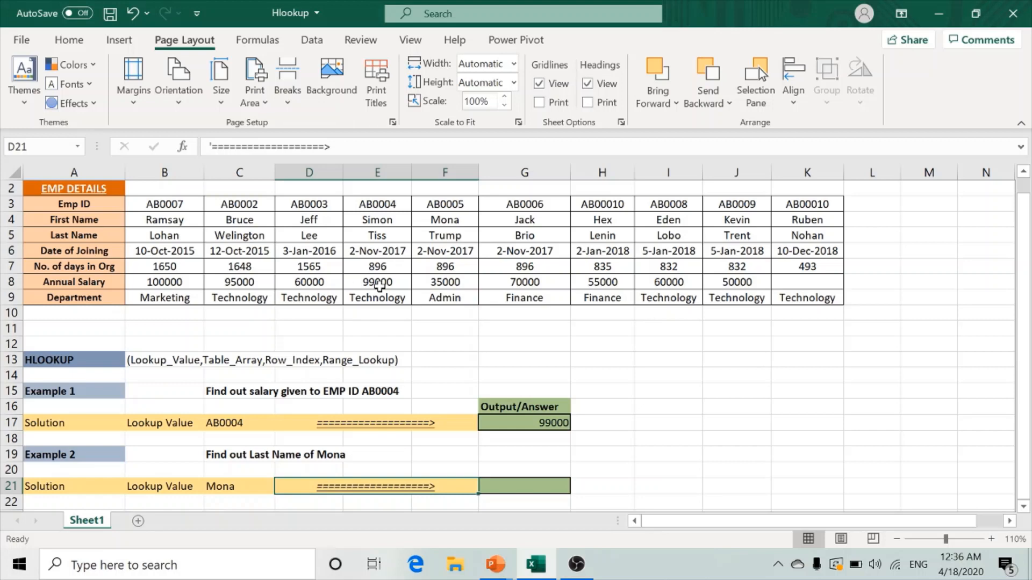
{"action": "key", "text": "Left"}
{"action": "key", "text": "Right"}
{"action": "key", "text": "Right"}
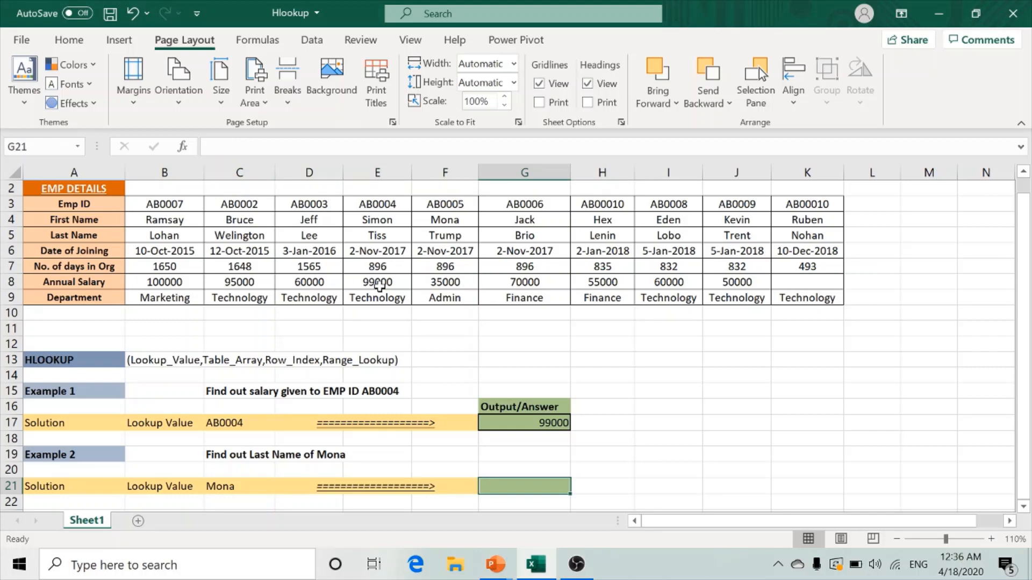
{"action": "type", "text": "=hl"}
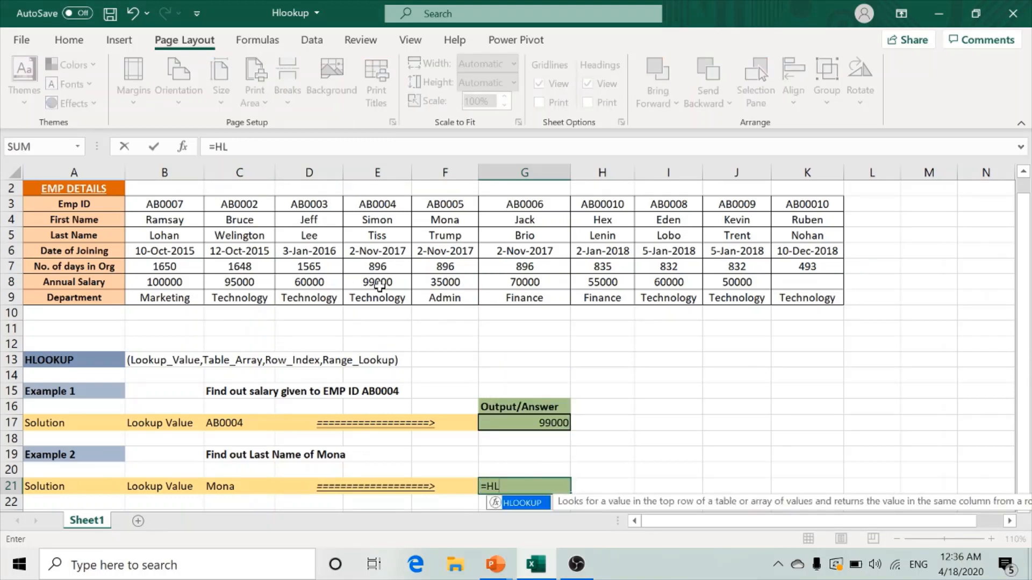
{"action": "key", "text": "Tab"}
{"action": "key", "text": "Left"}
{"action": "key", "text": "Left"}
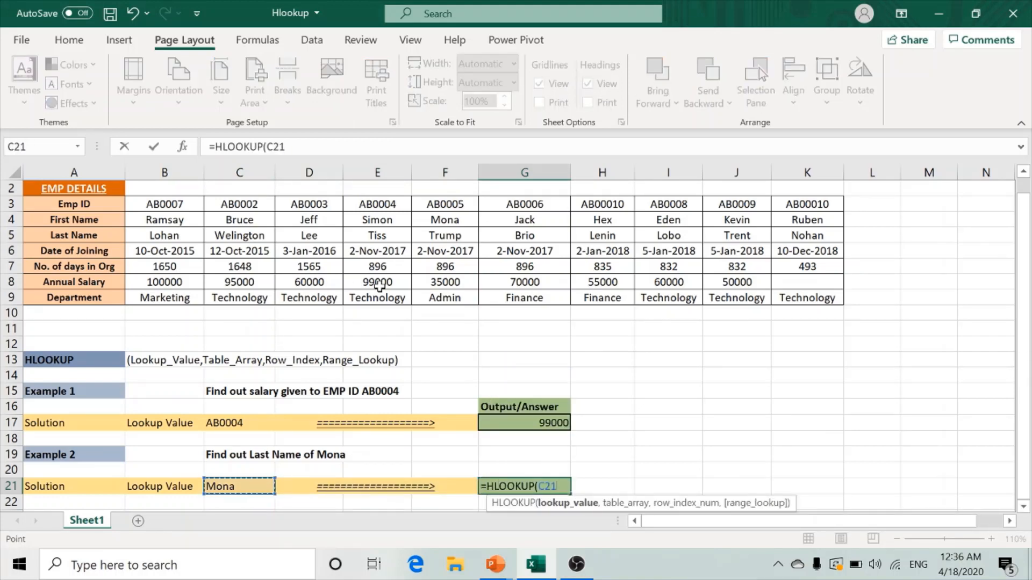
{"action": "type", "text": ","}
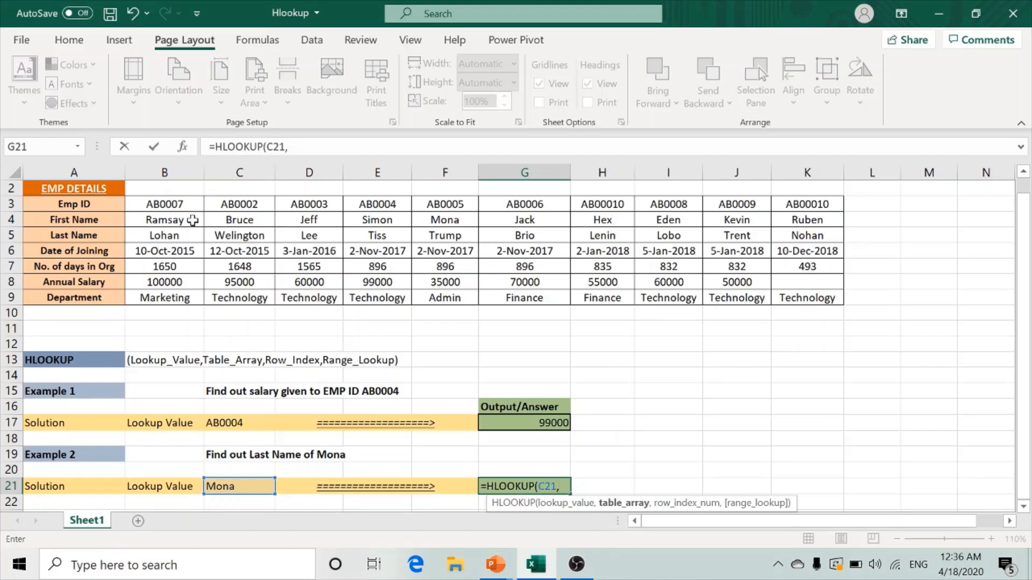
{"action": "left_click_drag", "start_coordinate": [192, 220], "coordinate": [789, 295]}
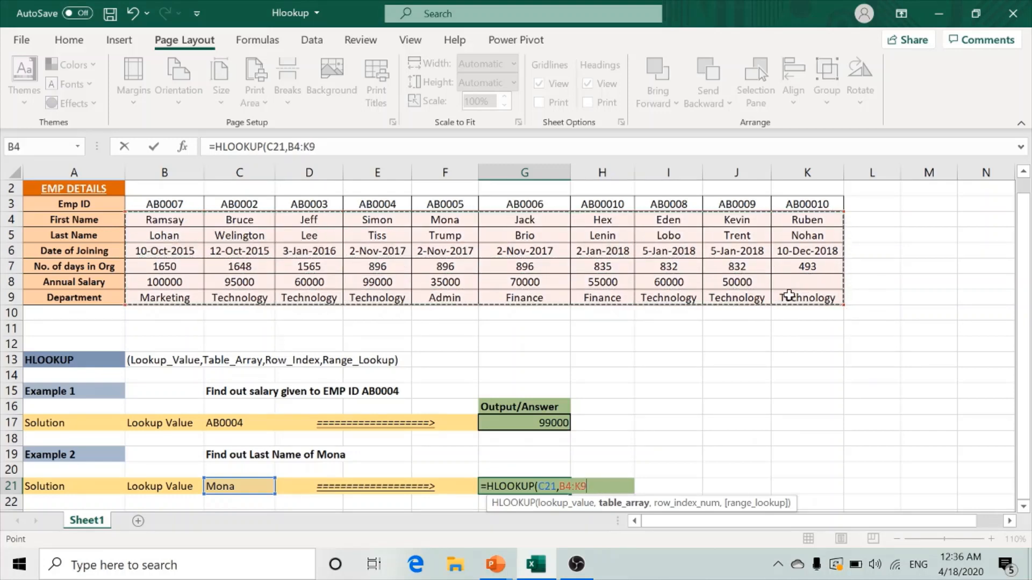
{"action": "type", "text": ","}
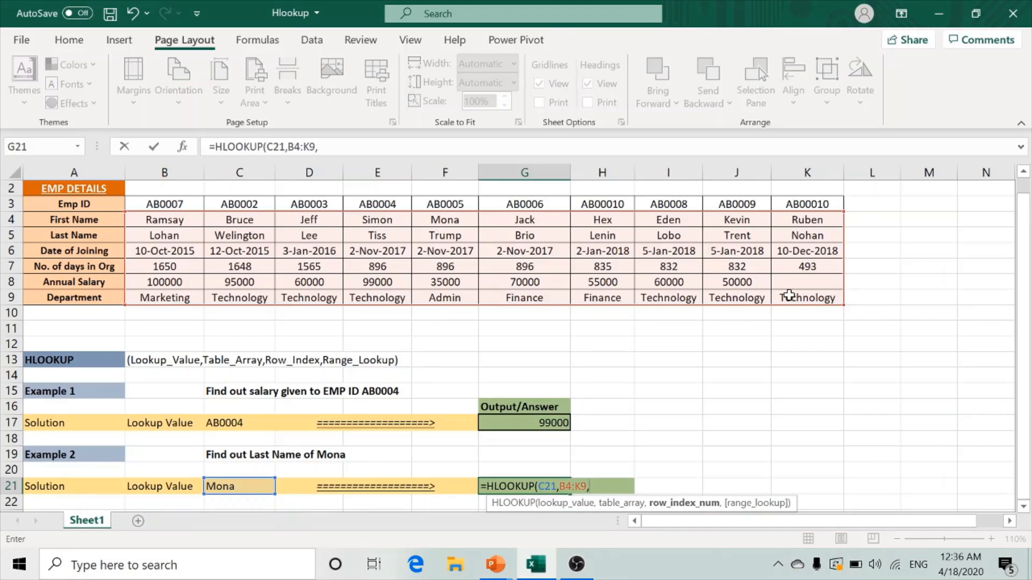
{"action": "type", "text": "2,0"}
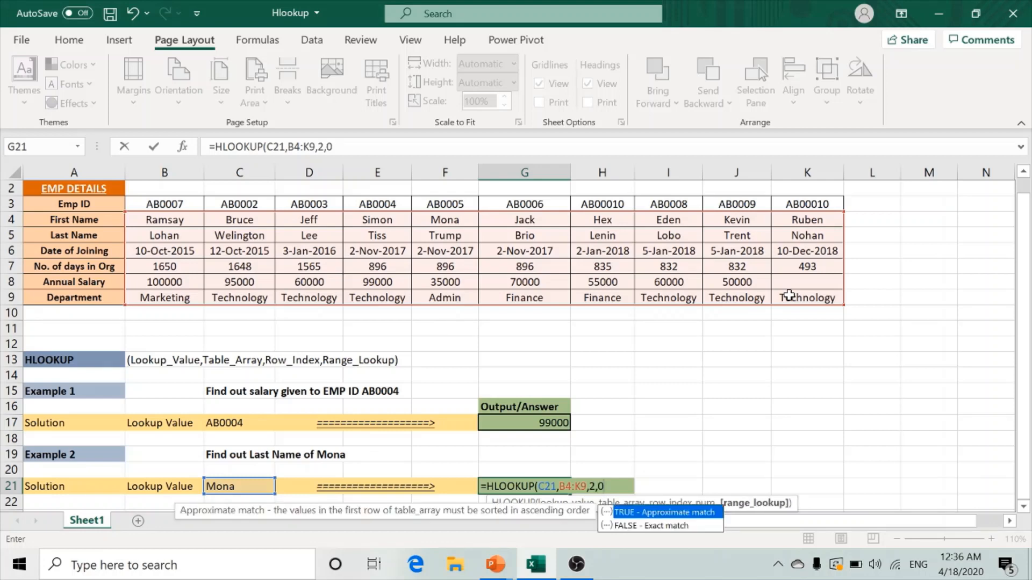
{"action": "type", "text": ")"}
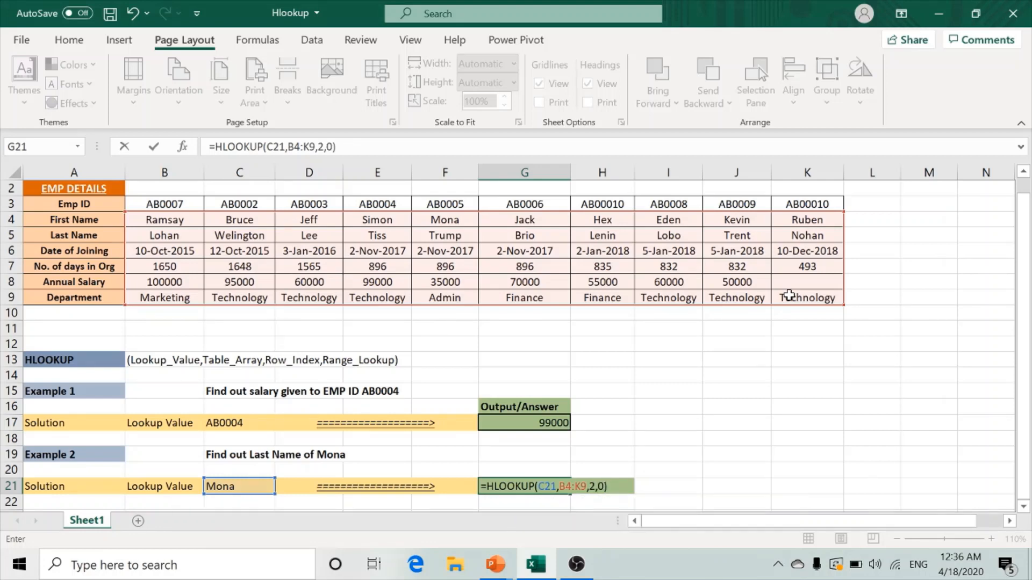
{"action": "key", "text": "Return"}
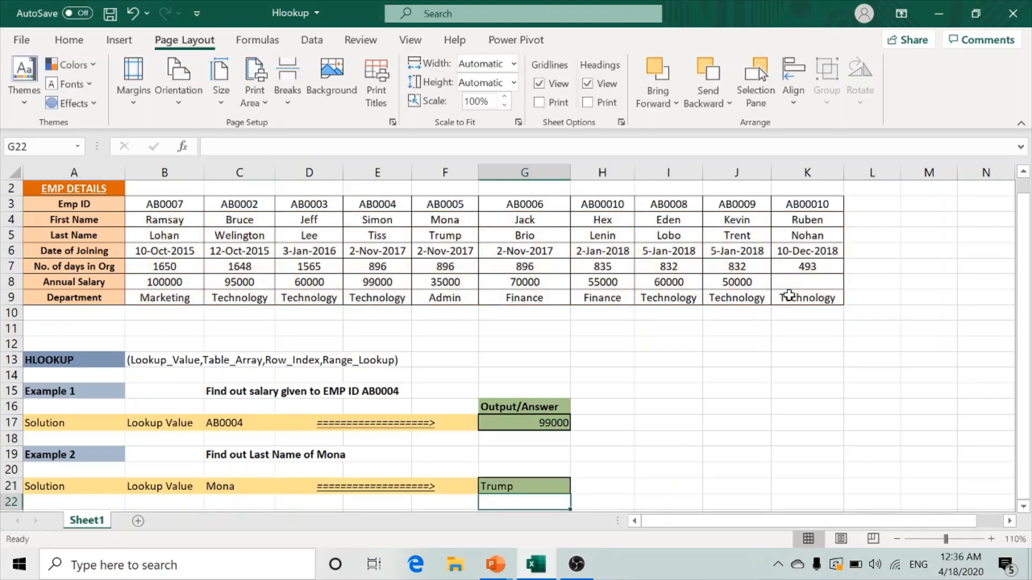
Compare Example 2's answer in G21 with the matching first and last name in F4:F5.
{"action": "left_click", "coordinate": [465, 222]}
{"action": "left_click_drag", "start_coordinate": [465, 222], "coordinate": [465, 232]}
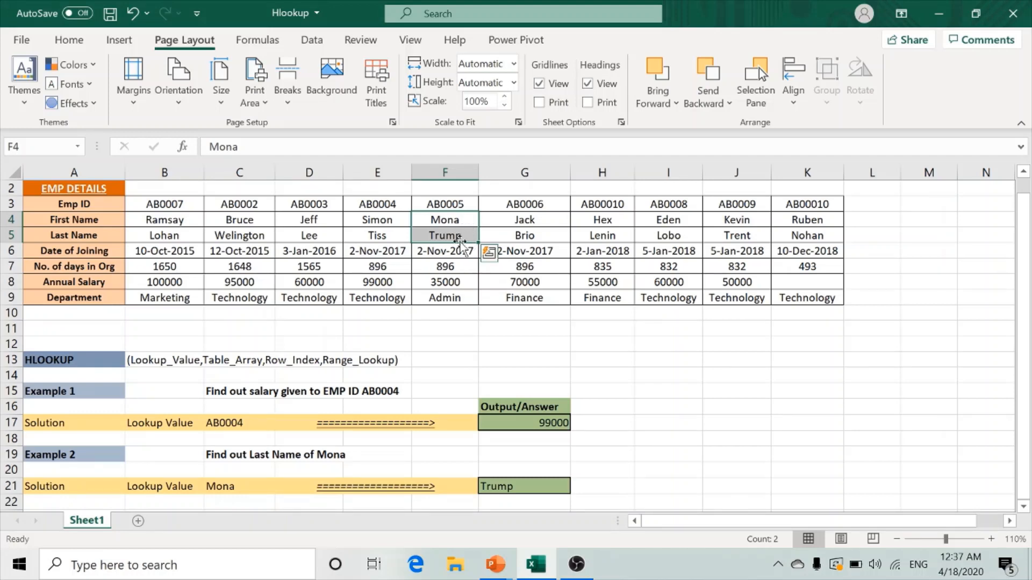
{"action": "left_click", "coordinate": [610, 443]}
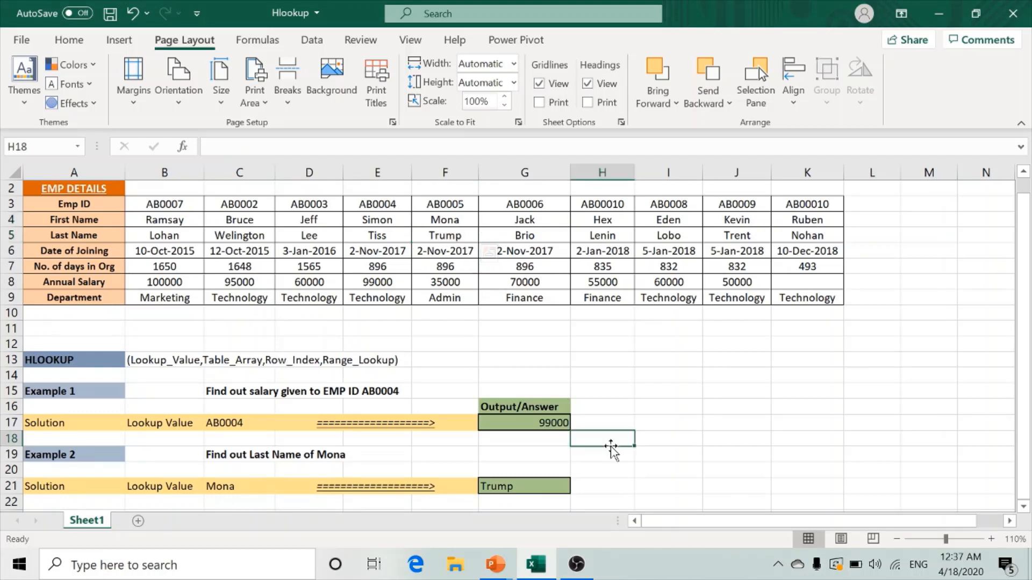